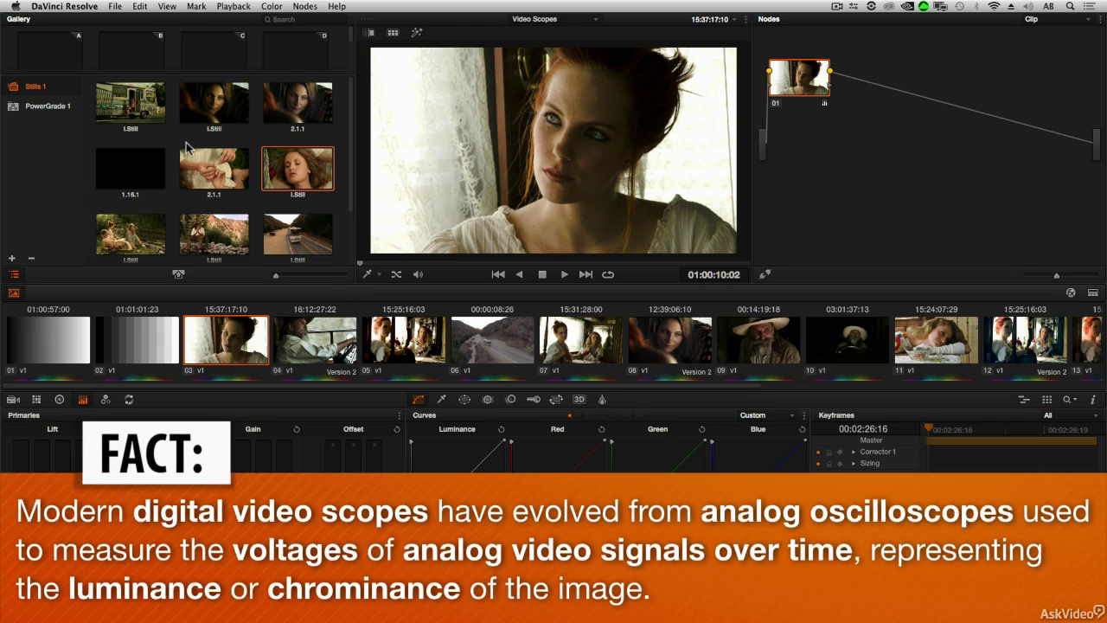
- Choose Show Scopes from the viewer's shortcut menu to open the 4-up Scopes window for clip 03
{"action": "left_click", "coordinate": [167, 7]}
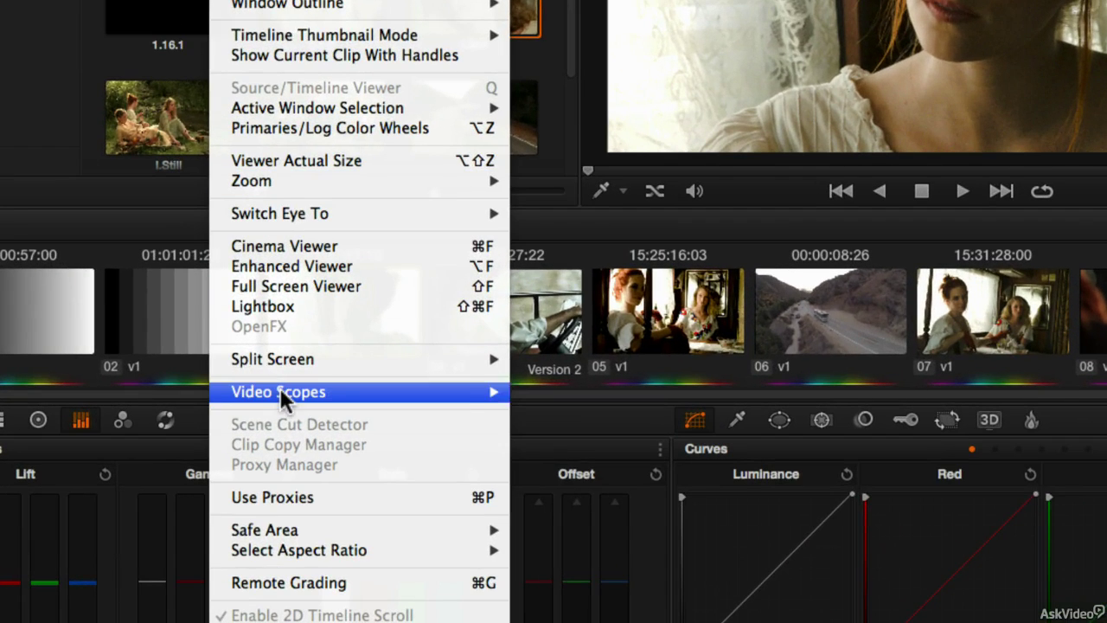
{"action": "mouse_move", "coordinate": [192, 380]}
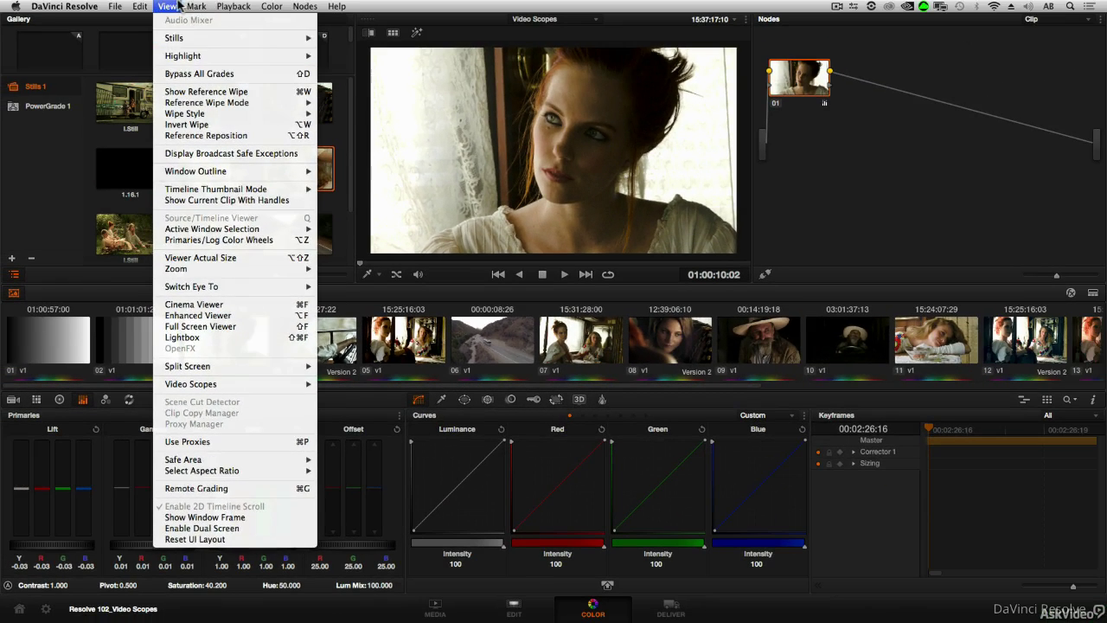
{"action": "left_click", "coordinate": [181, 12]}
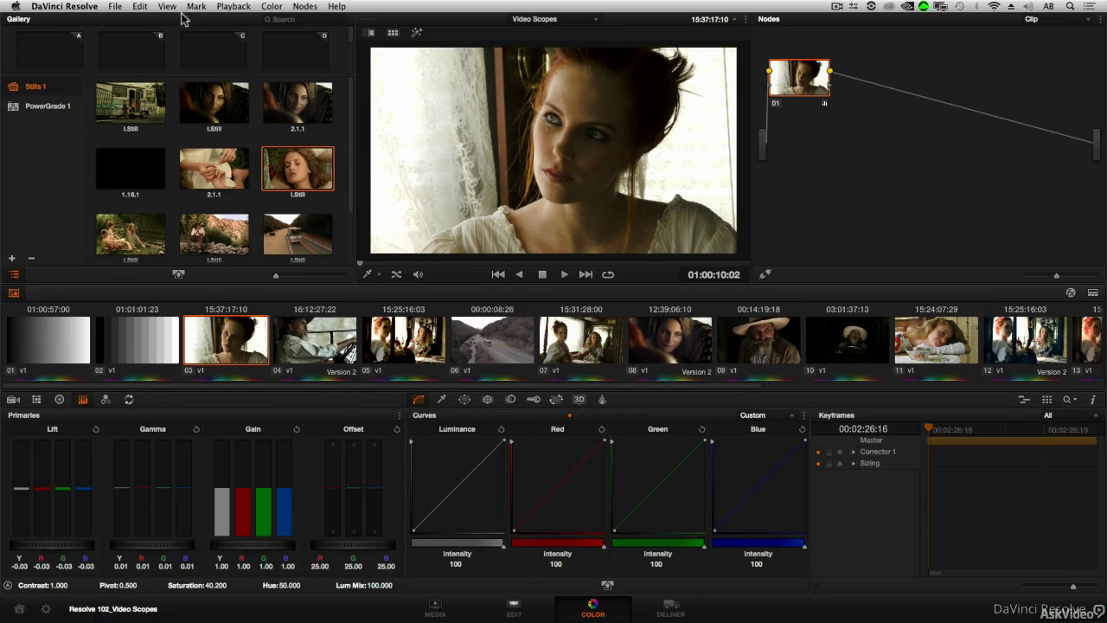
{"action": "right_click", "coordinate": [452, 185]}
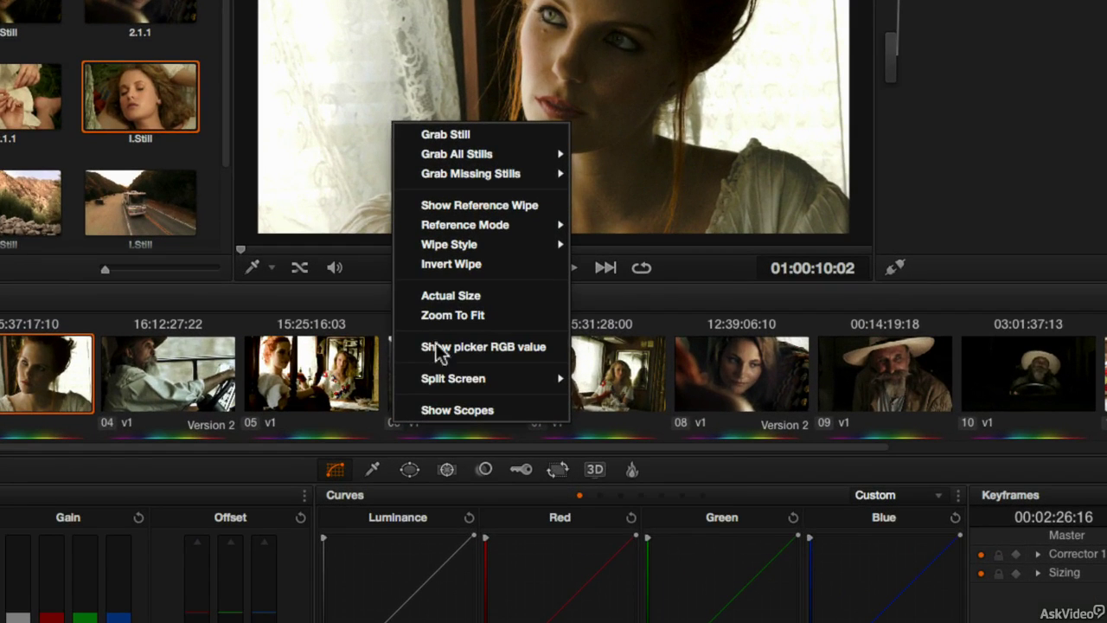
{"action": "left_click", "coordinate": [450, 410]}
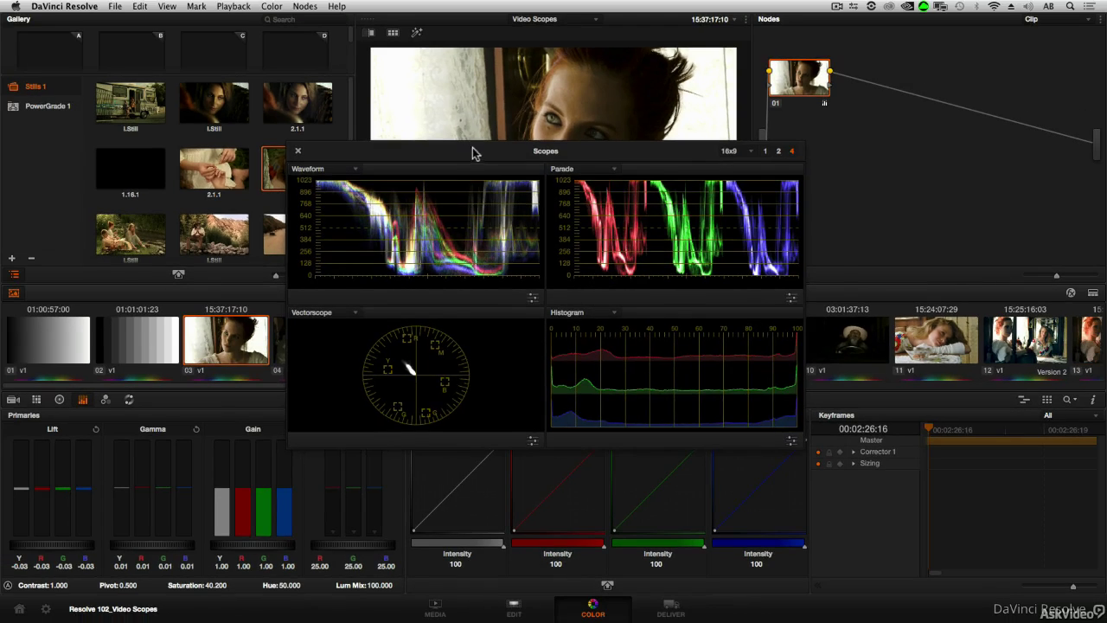
- Move the Scopes window so it sits near the centre of the Color page
{"action": "left_click_drag", "start_coordinate": [425, 67], "coordinate": [325, 45]}
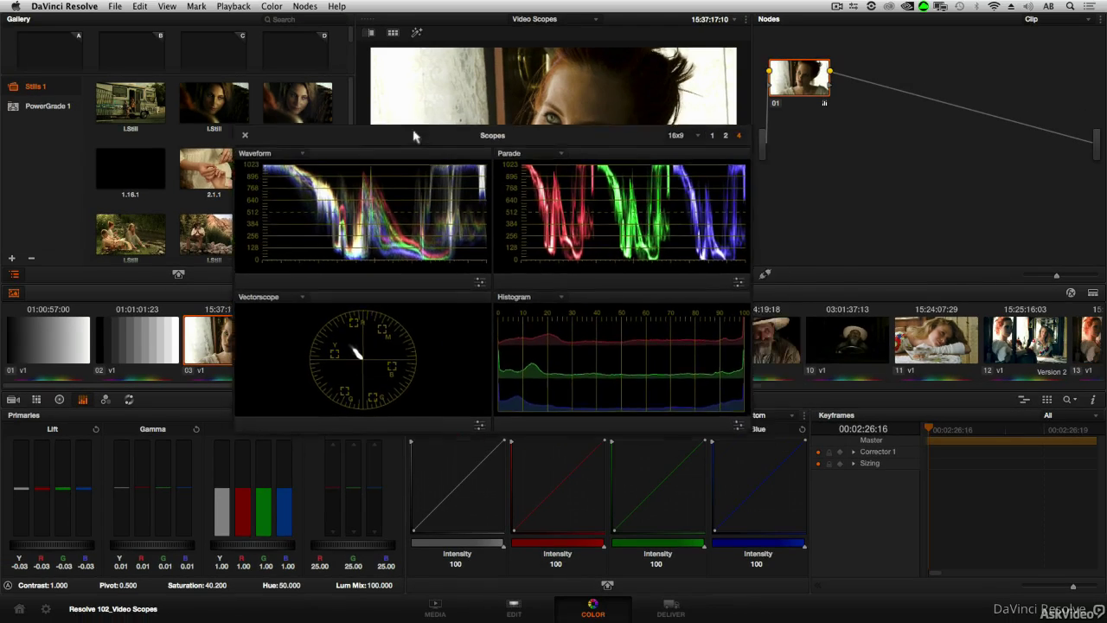
{"action": "left_click_drag", "start_coordinate": [414, 136], "coordinate": [494, 185]}
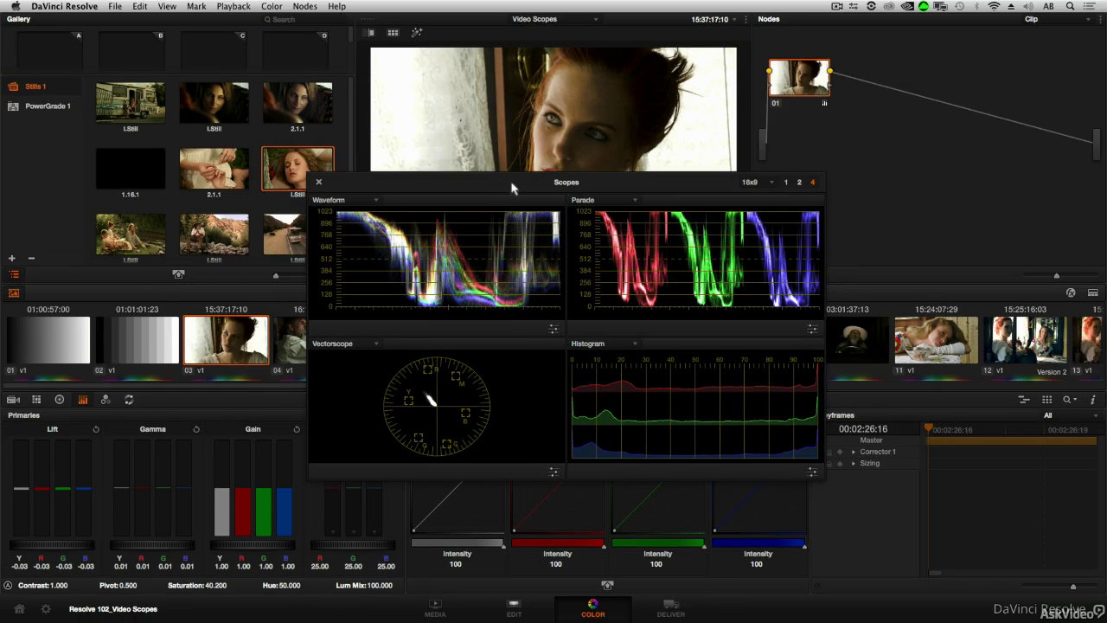
{"action": "mouse_move", "coordinate": [511, 185]}
{"action": "left_mouse_down"}
{"action": "mouse_move", "coordinate": [400, 175]}
{"action": "mouse_move", "coordinate": [468, 183]}
{"action": "mouse_move", "coordinate": [435, 174]}
{"action": "mouse_move", "coordinate": [653, 101]}
{"action": "mouse_move", "coordinate": [704, 251]}
{"action": "mouse_move", "coordinate": [401, 302]}
{"action": "mouse_move", "coordinate": [415, 131]}
{"action": "mouse_move", "coordinate": [630, 281]}
{"action": "mouse_move", "coordinate": [507, 237]}
{"action": "mouse_move", "coordinate": [494, 194]}
{"action": "left_mouse_up"}
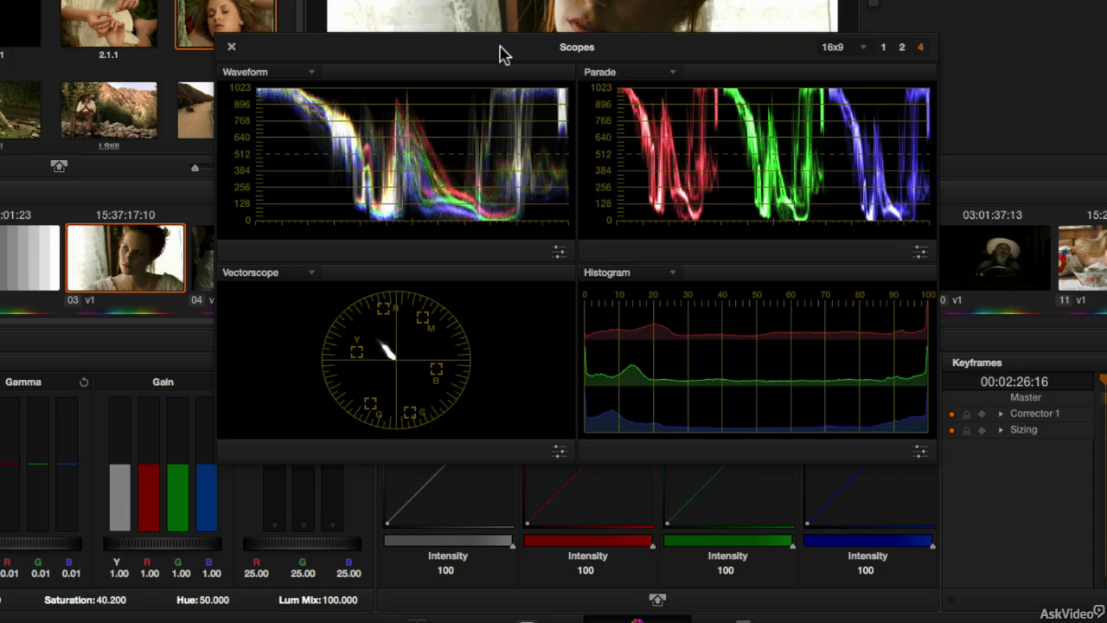
- Set the Scopes aspect ratio to 4x3 after briefly comparing it with 16x9
{"action": "left_click", "coordinate": [839, 69]}
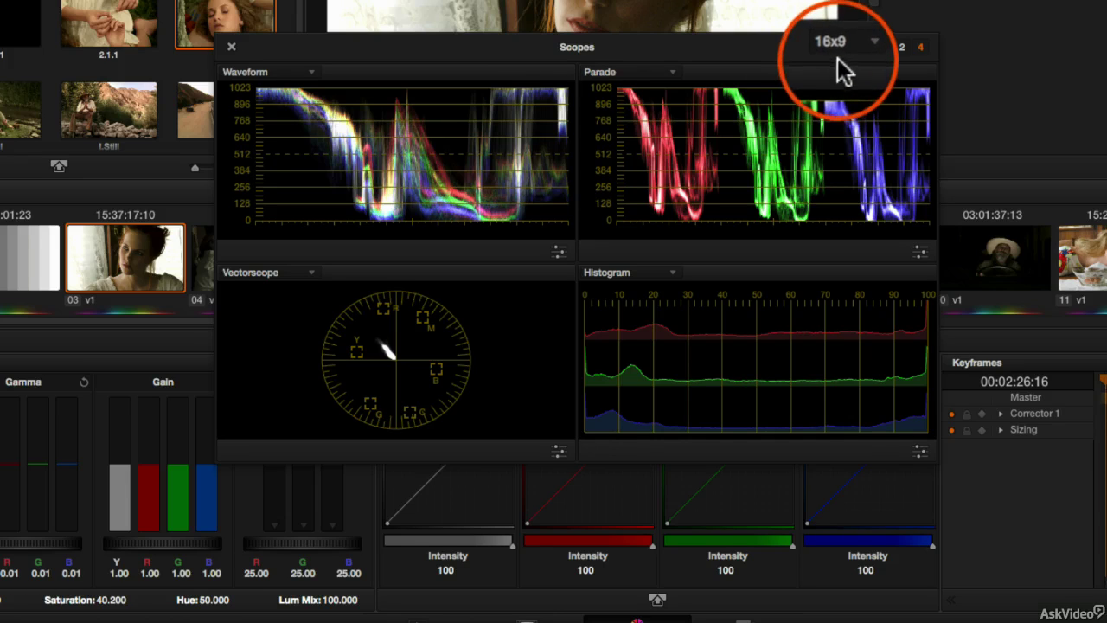
{"action": "left_click", "coordinate": [856, 53]}
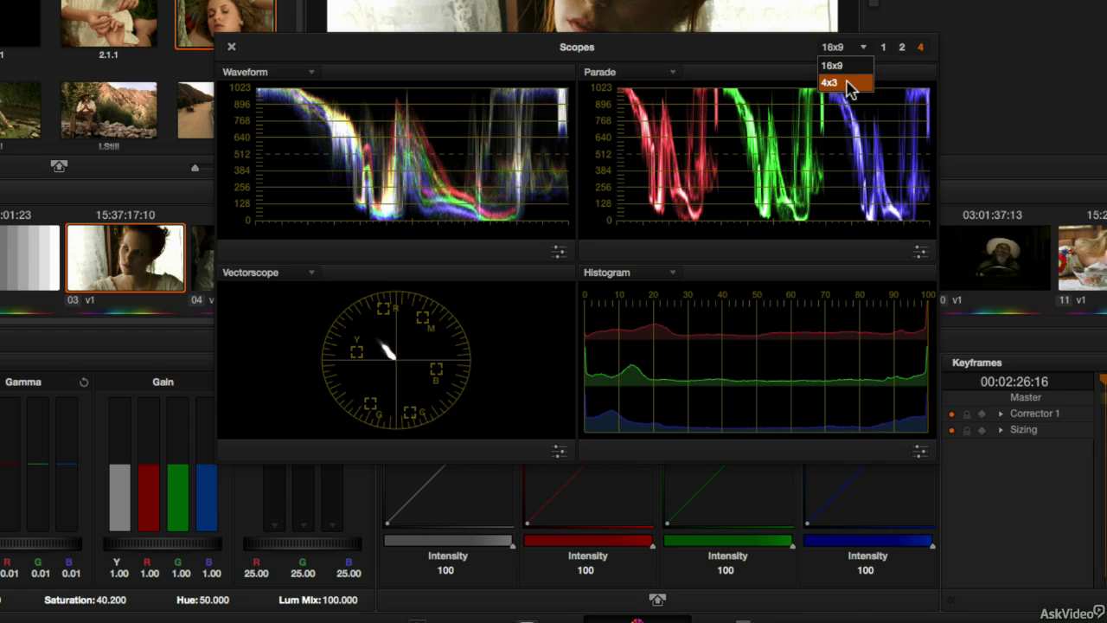
{"action": "left_click", "coordinate": [849, 89]}
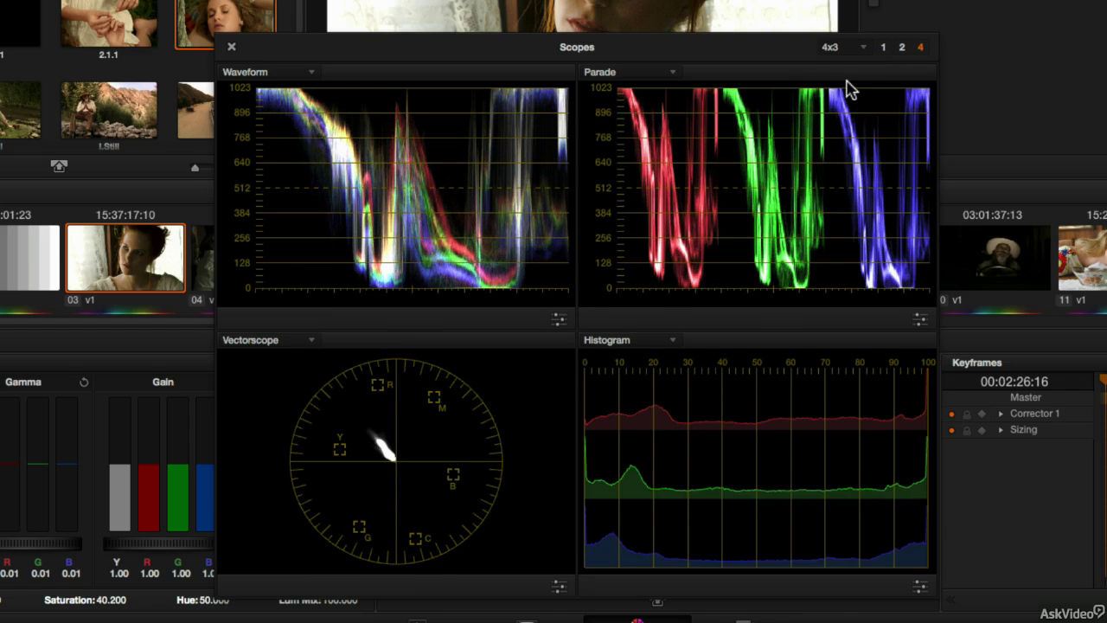
{"action": "left_click", "coordinate": [841, 49]}
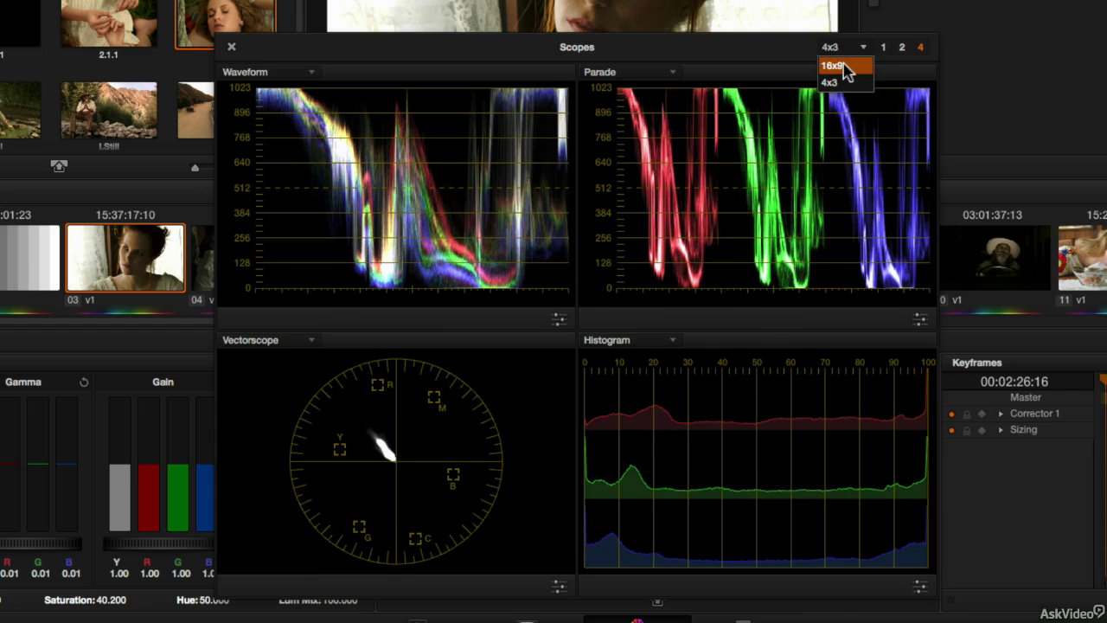
{"action": "left_click", "coordinate": [847, 73]}
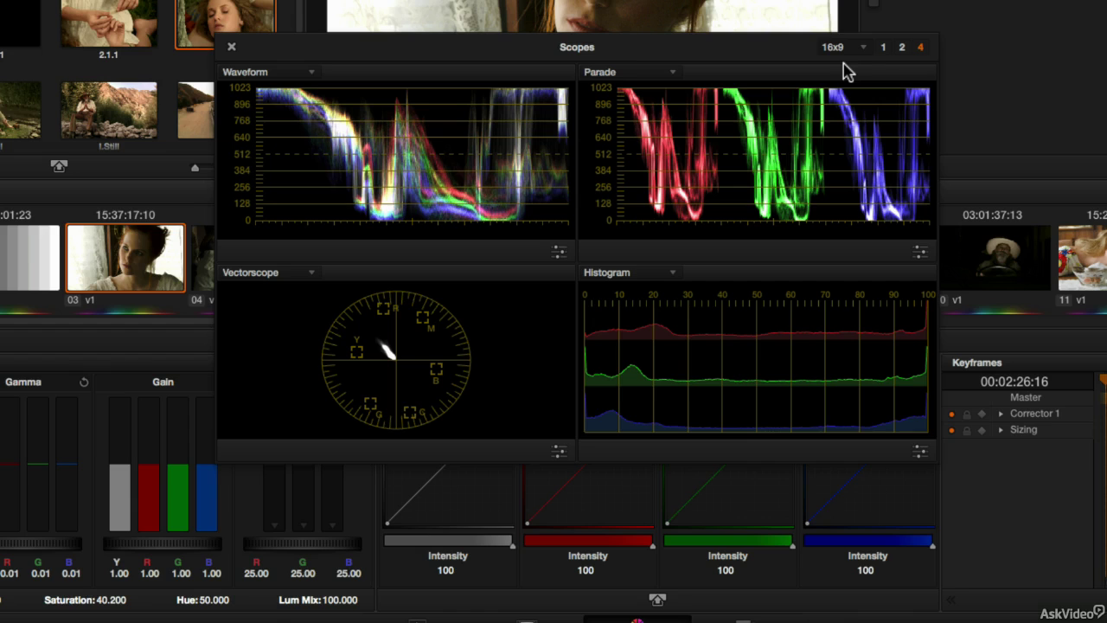
{"action": "left_click", "coordinate": [845, 49]}
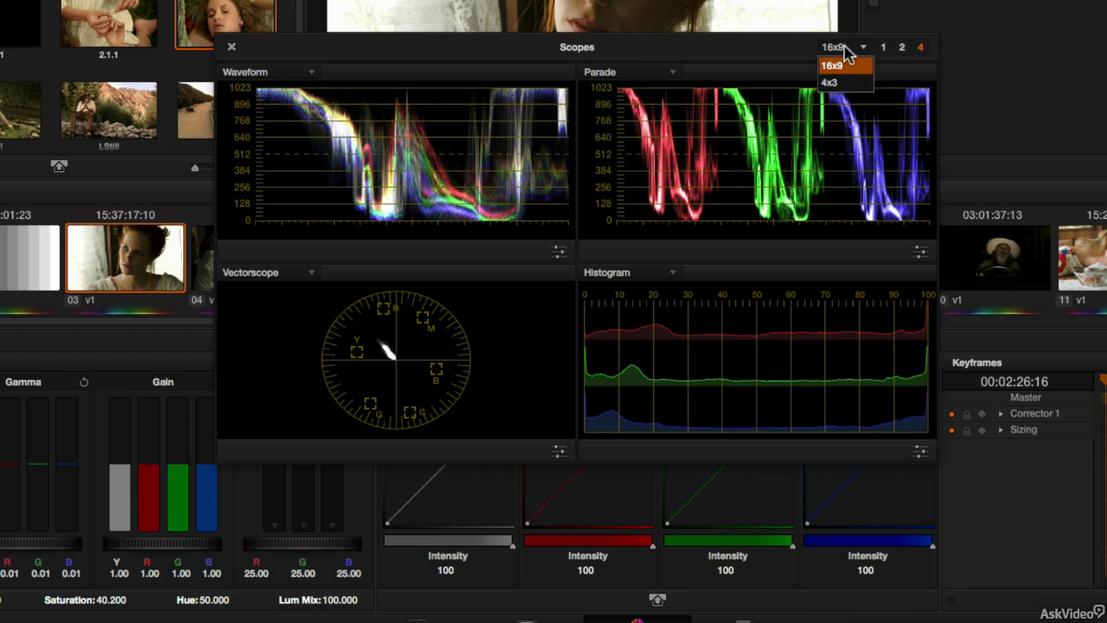
{"action": "left_click", "coordinate": [855, 89]}
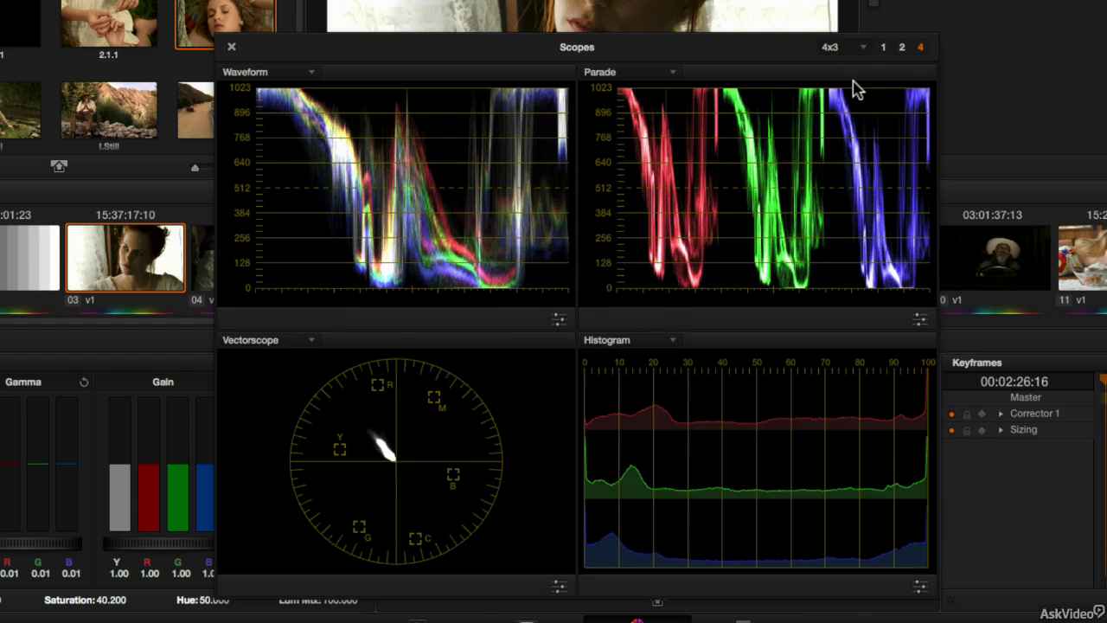
- Switch the Scopes to the 2-up Waveform and Parade layout and enlarge the window
{"action": "left_click", "coordinate": [902, 49]}
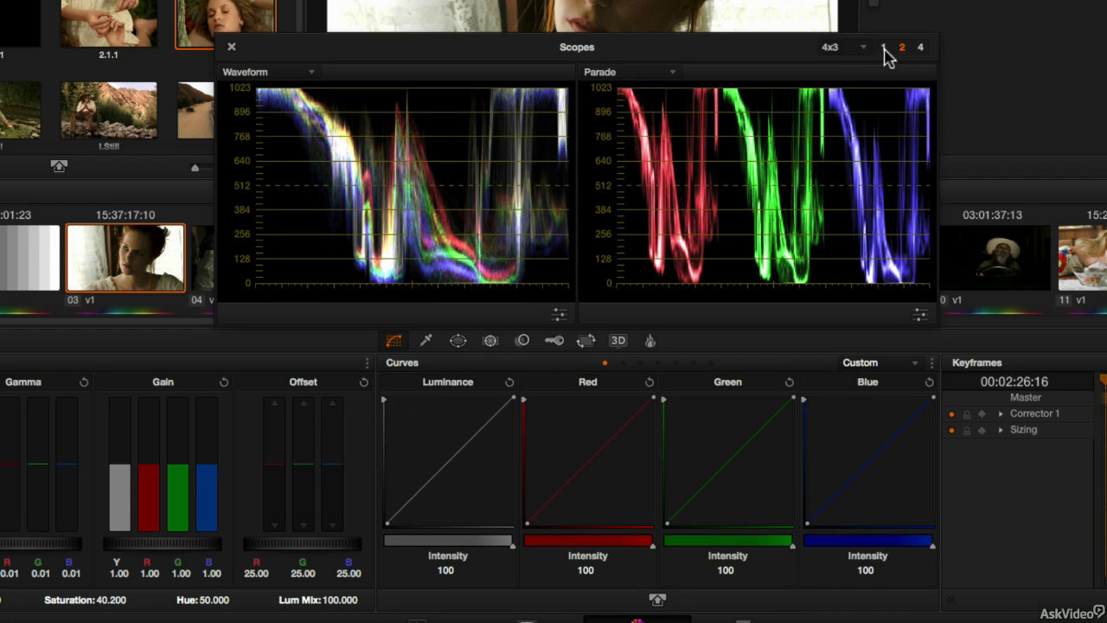
{"action": "left_click", "coordinate": [883, 48]}
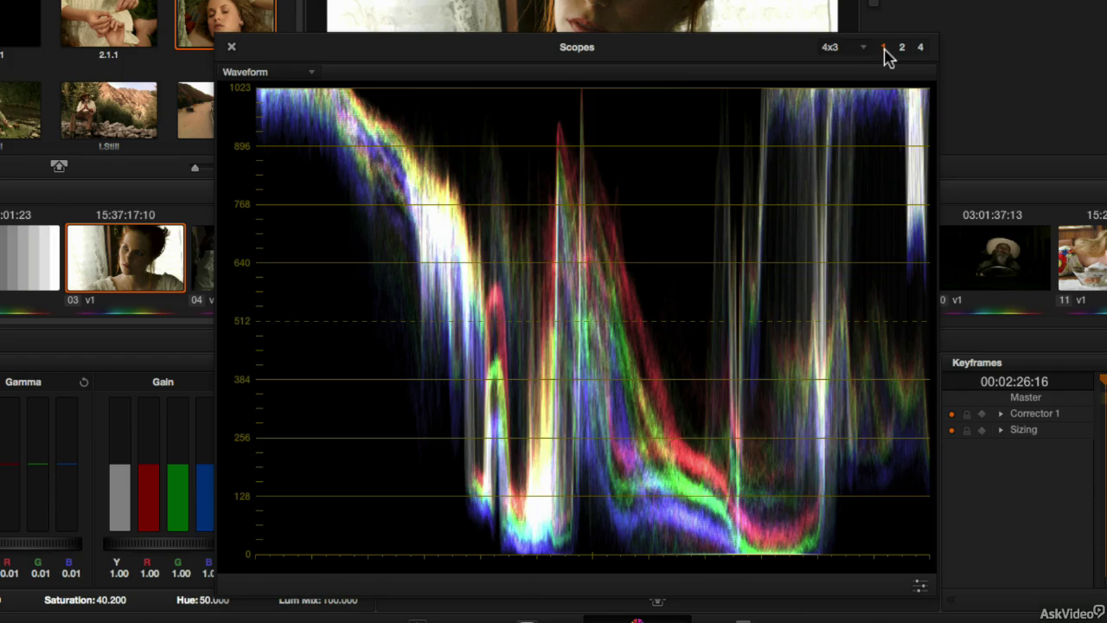
{"action": "left_click", "coordinate": [902, 47]}
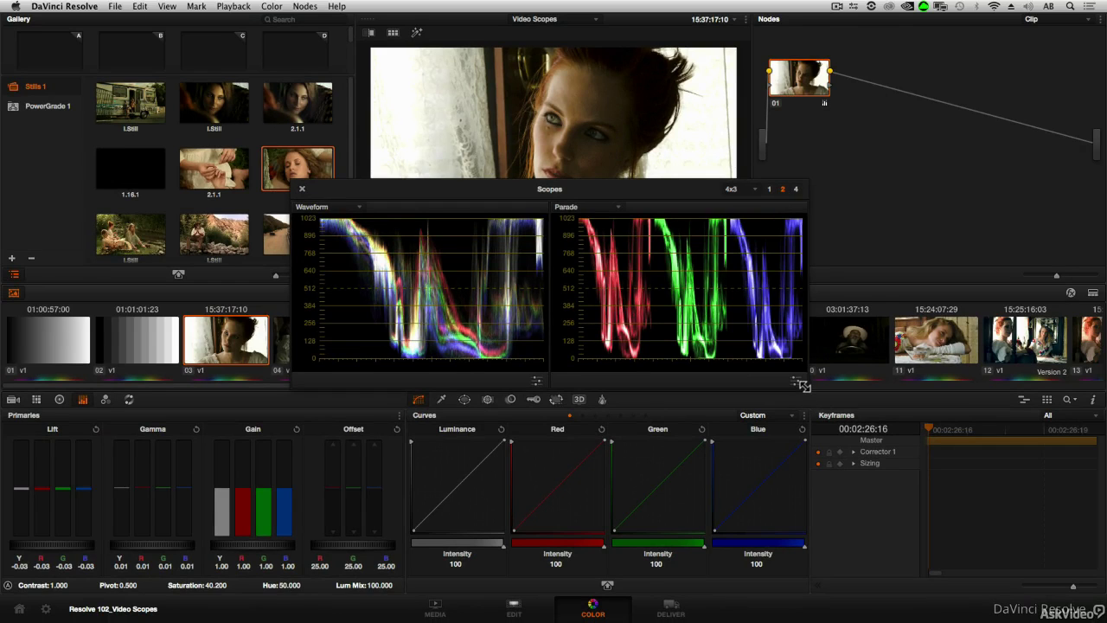
{"action": "left_click_drag", "start_coordinate": [801, 384], "coordinate": [832, 388]}
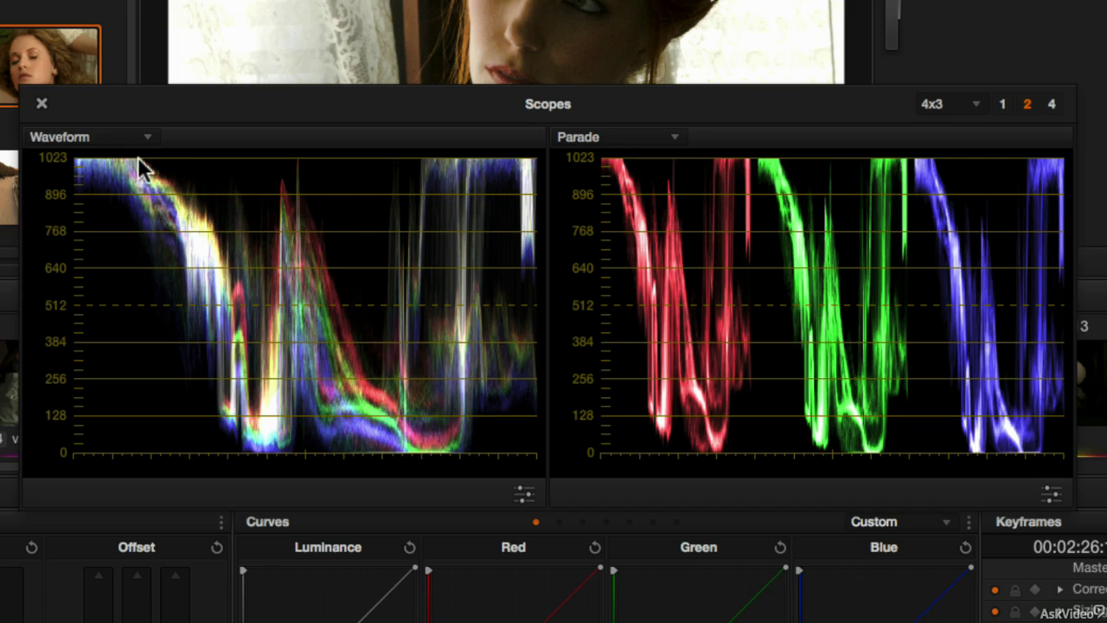
- Change the left scope from Waveform to Vectorscope and the right from Parade to Waveform
{"action": "left_click", "coordinate": [97, 137]}
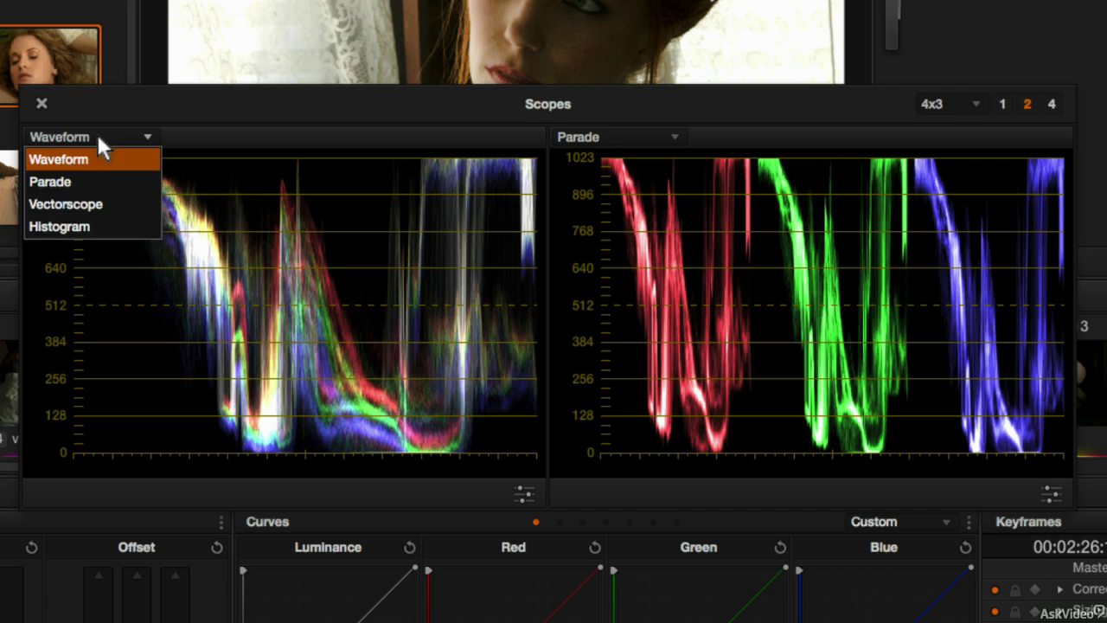
{"action": "left_click", "coordinate": [126, 208]}
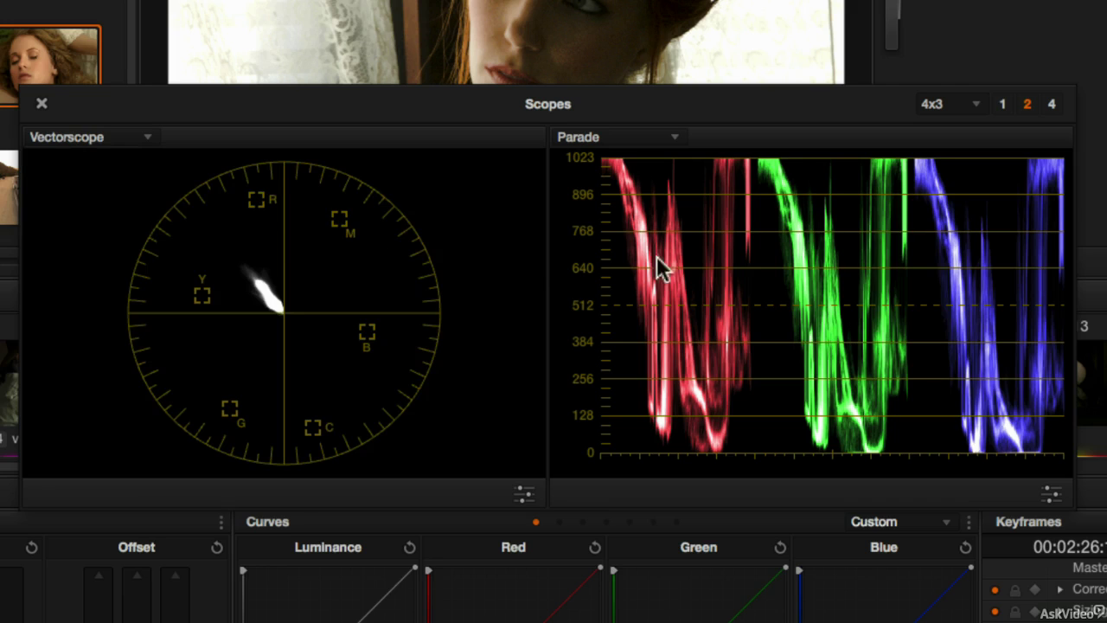
{"action": "left_click", "coordinate": [643, 138]}
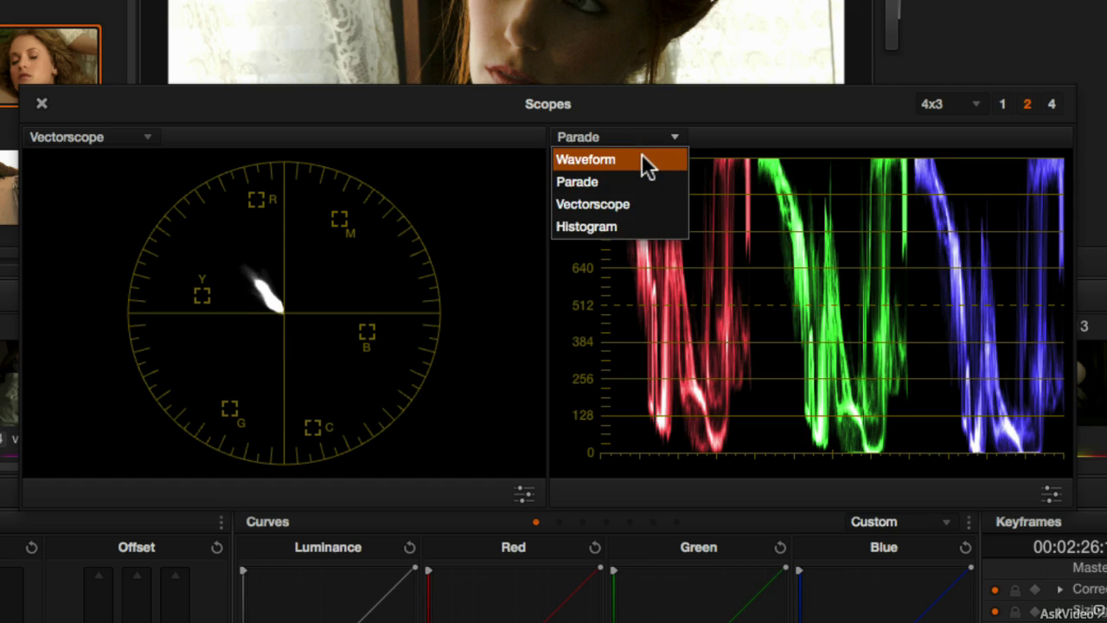
{"action": "left_click", "coordinate": [638, 163]}
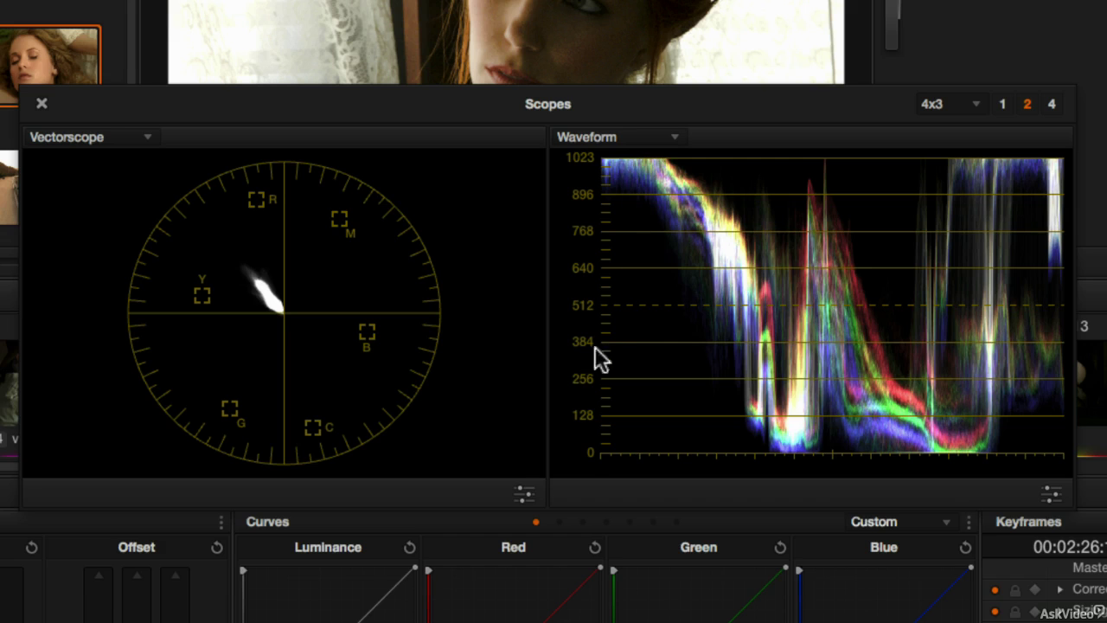
- Raise the Vectorscope's Graticule brightness slider in its display settings
{"action": "left_click", "coordinate": [524, 494]}
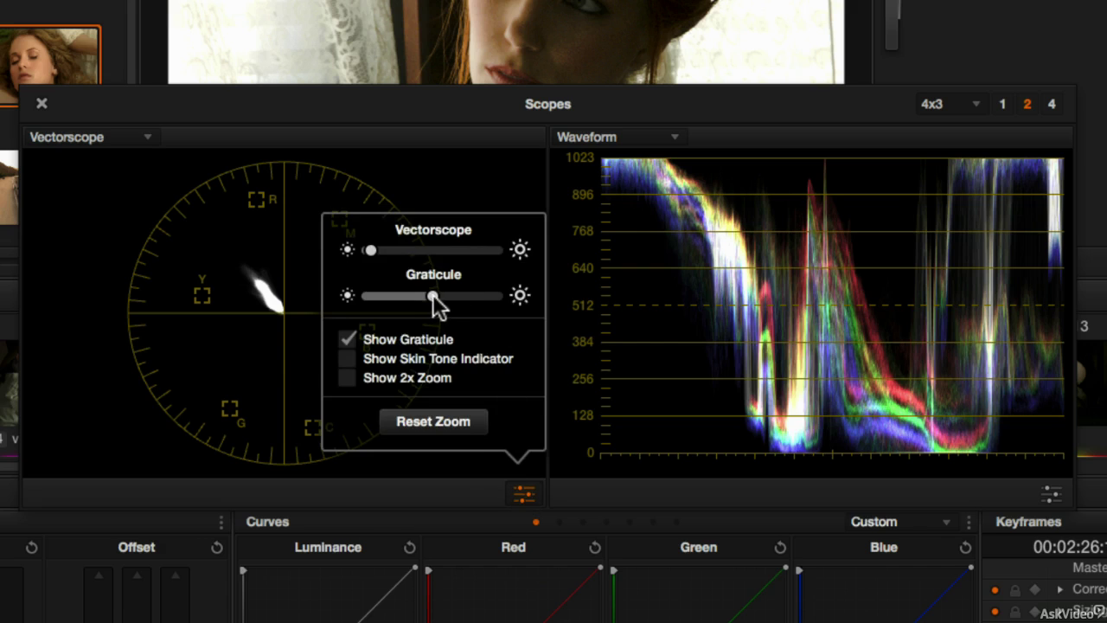
{"action": "left_click_drag", "start_coordinate": [432, 294], "coordinate": [457, 297]}
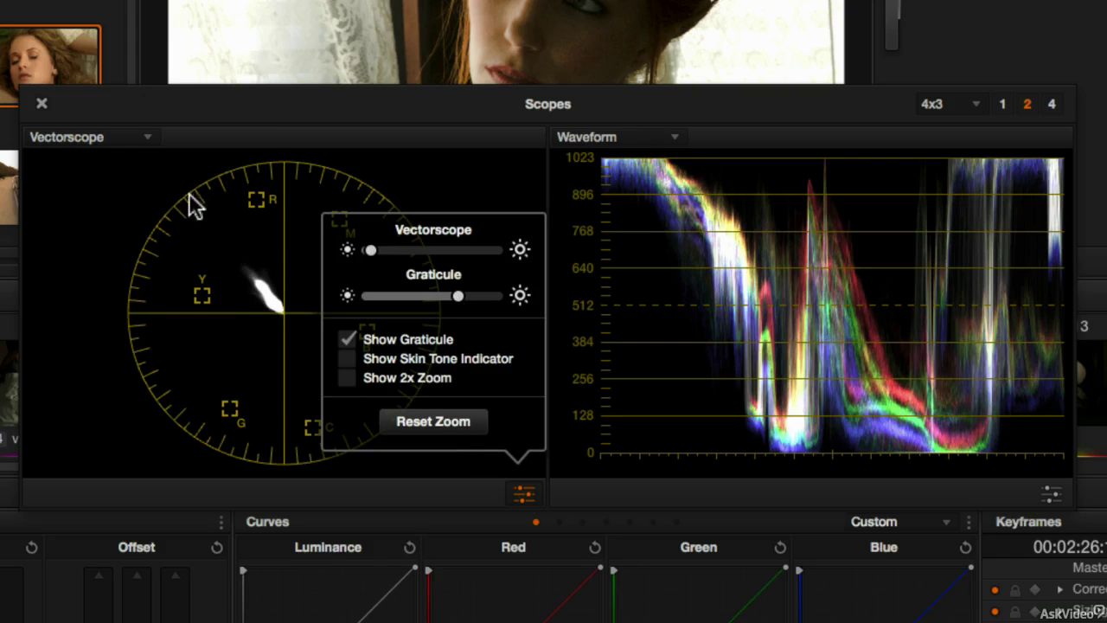
{"action": "left_click", "coordinate": [188, 257]}
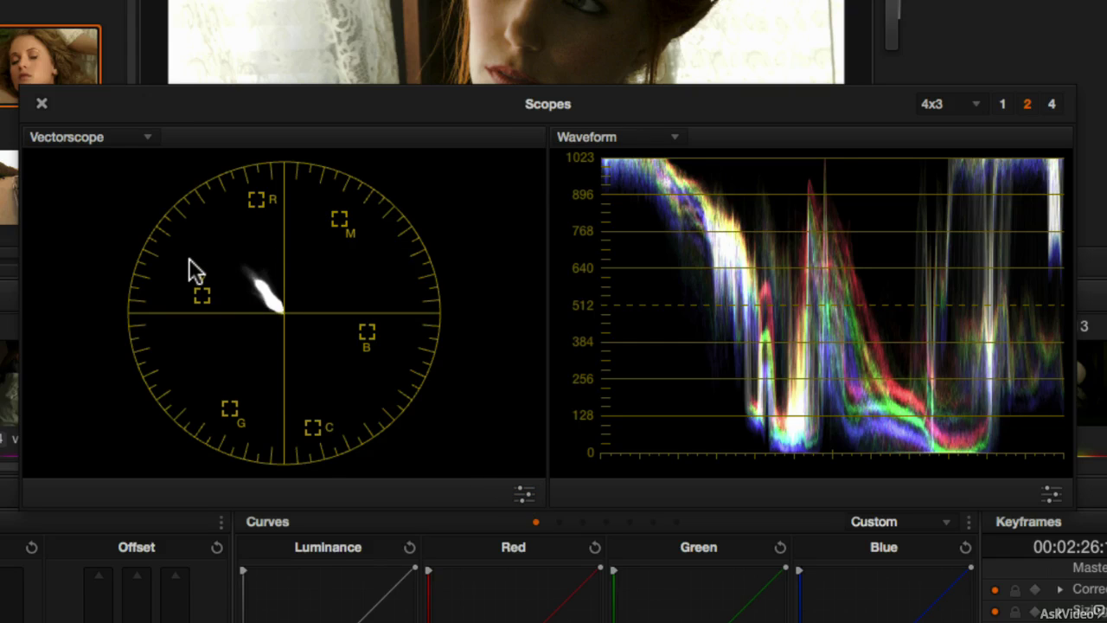
{"action": "left_click", "coordinate": [526, 492]}
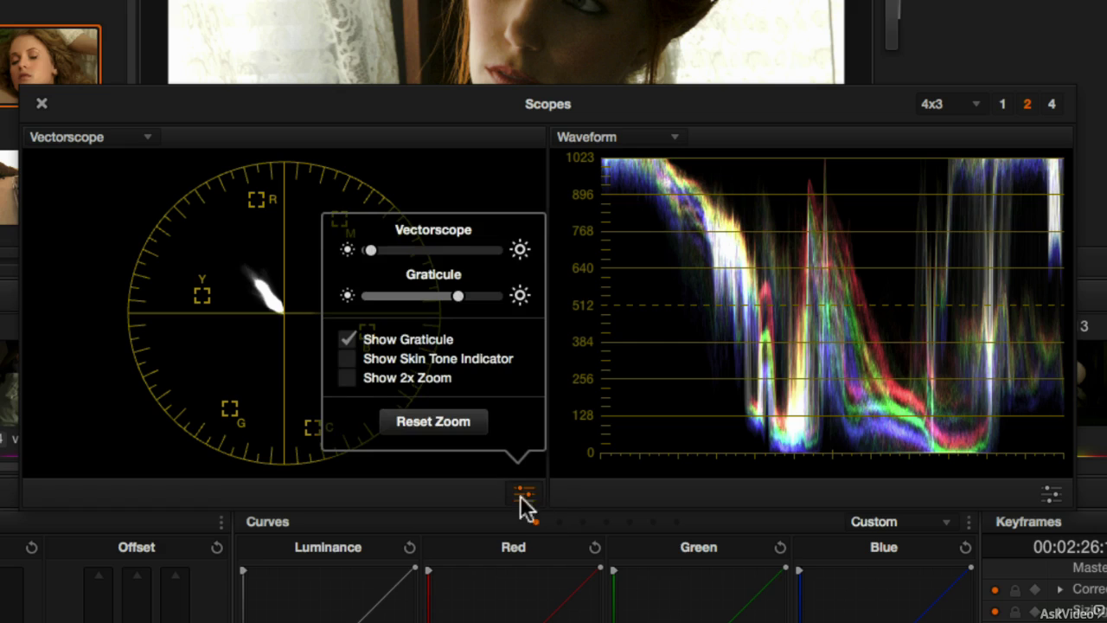
{"action": "left_click", "coordinate": [525, 493]}
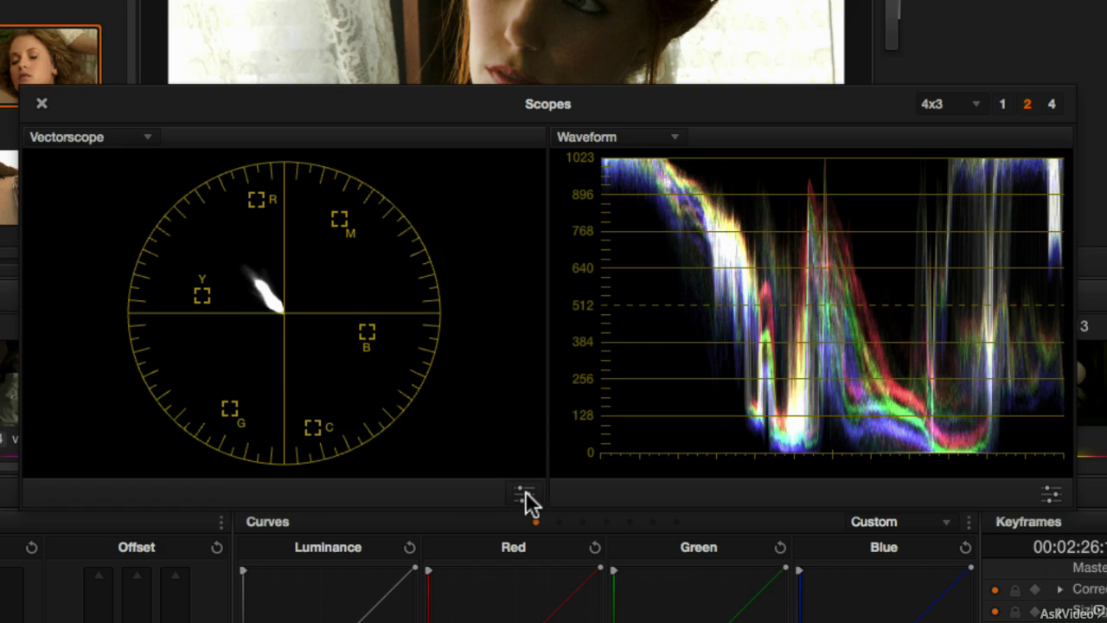
- Adjust the Waveform trace brightness slider back and forth, settling on a mid-to-high level
{"action": "left_click", "coordinate": [1053, 491]}
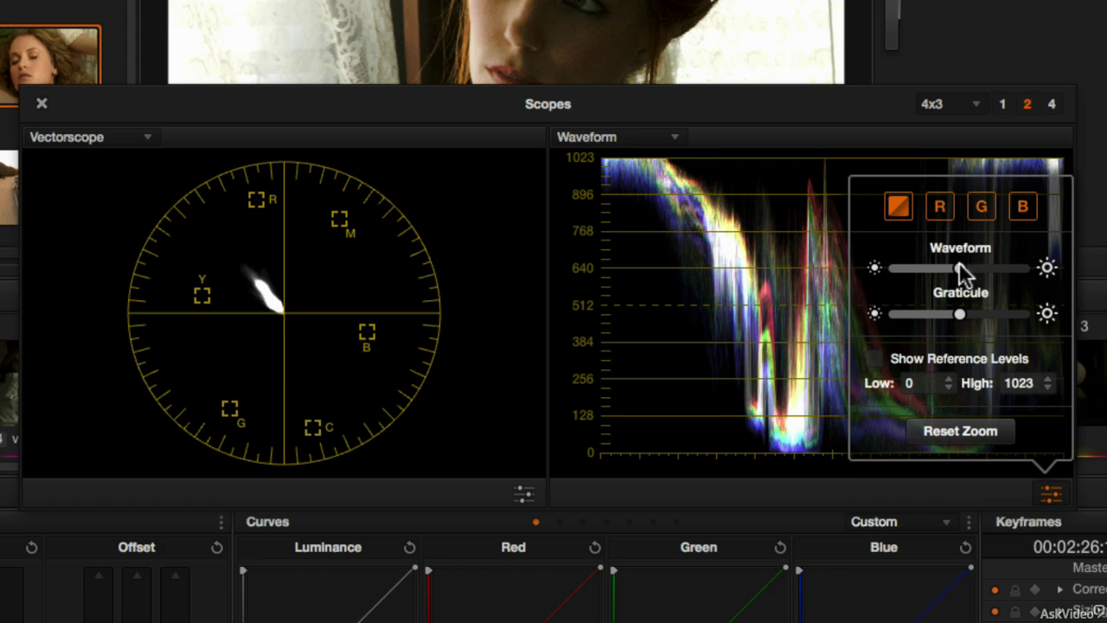
{"action": "mouse_move", "coordinate": [957, 264]}
{"action": "left_mouse_down"}
{"action": "mouse_move", "coordinate": [914, 263]}
{"action": "mouse_move", "coordinate": [970, 263]}
{"action": "mouse_move", "coordinate": [911, 258]}
{"action": "mouse_move", "coordinate": [940, 264]}
{"action": "mouse_move", "coordinate": [893, 279]}
{"action": "left_mouse_up"}
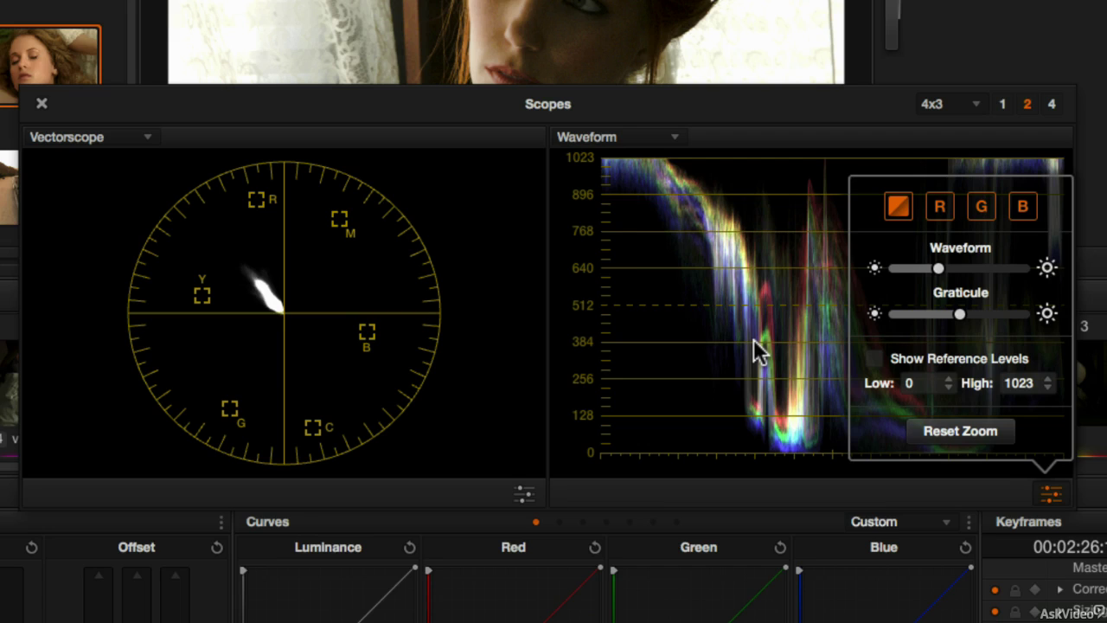
{"action": "left_click_drag", "start_coordinate": [941, 270], "coordinate": [1034, 268]}
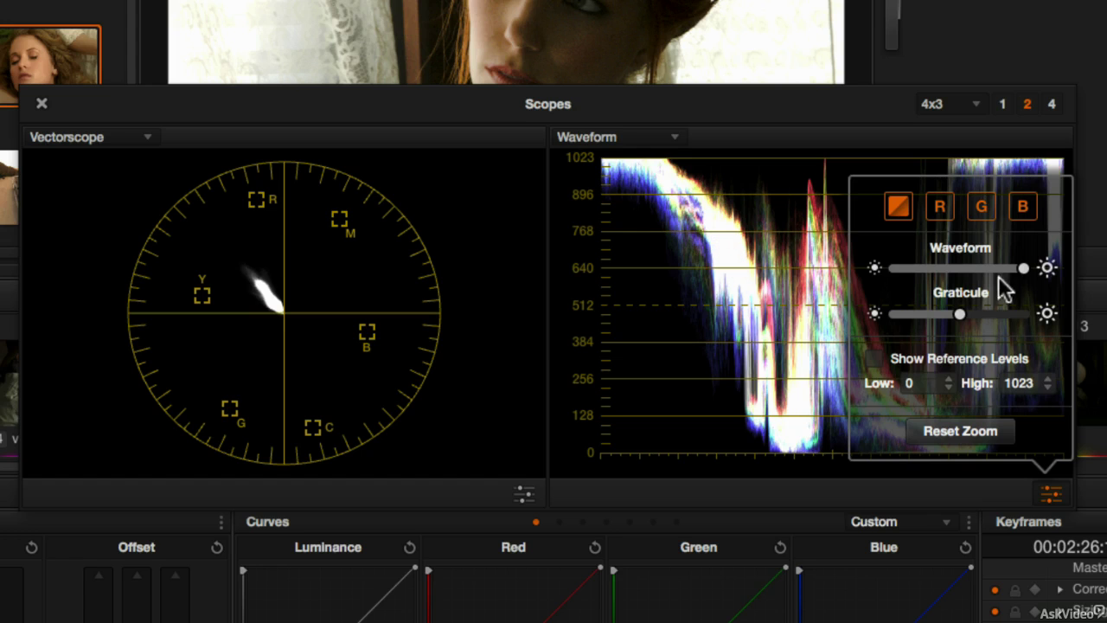
{"action": "mouse_move", "coordinate": [1024, 270]}
{"action": "left_mouse_down"}
{"action": "mouse_move", "coordinate": [903, 257]}
{"action": "mouse_move", "coordinate": [970, 281]}
{"action": "mouse_move", "coordinate": [944, 280]}
{"action": "mouse_move", "coordinate": [955, 280]}
{"action": "left_mouse_up"}
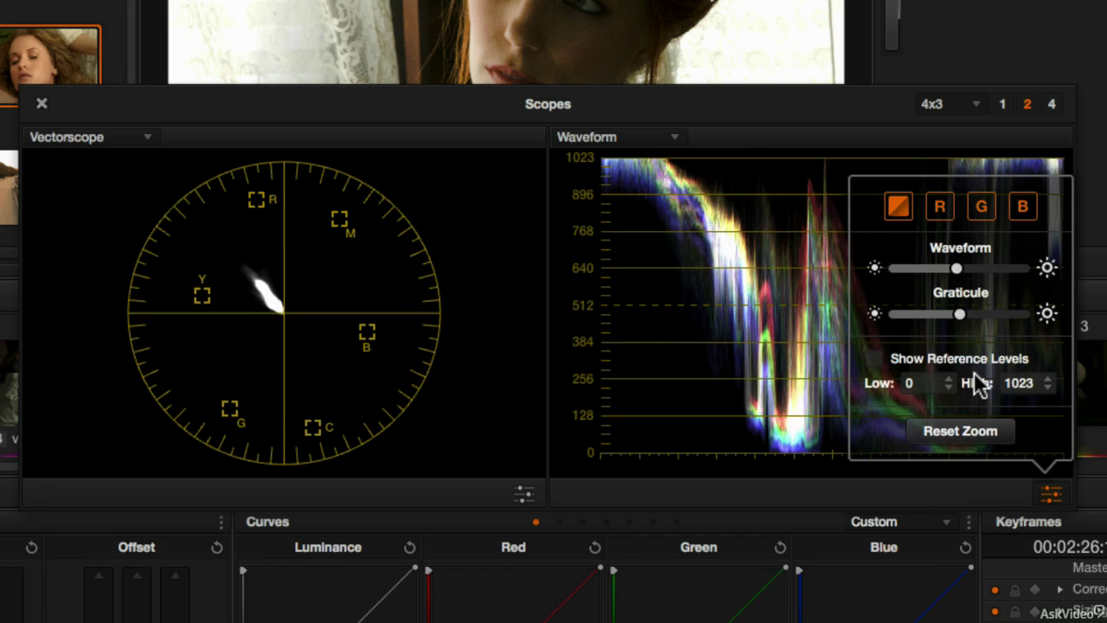